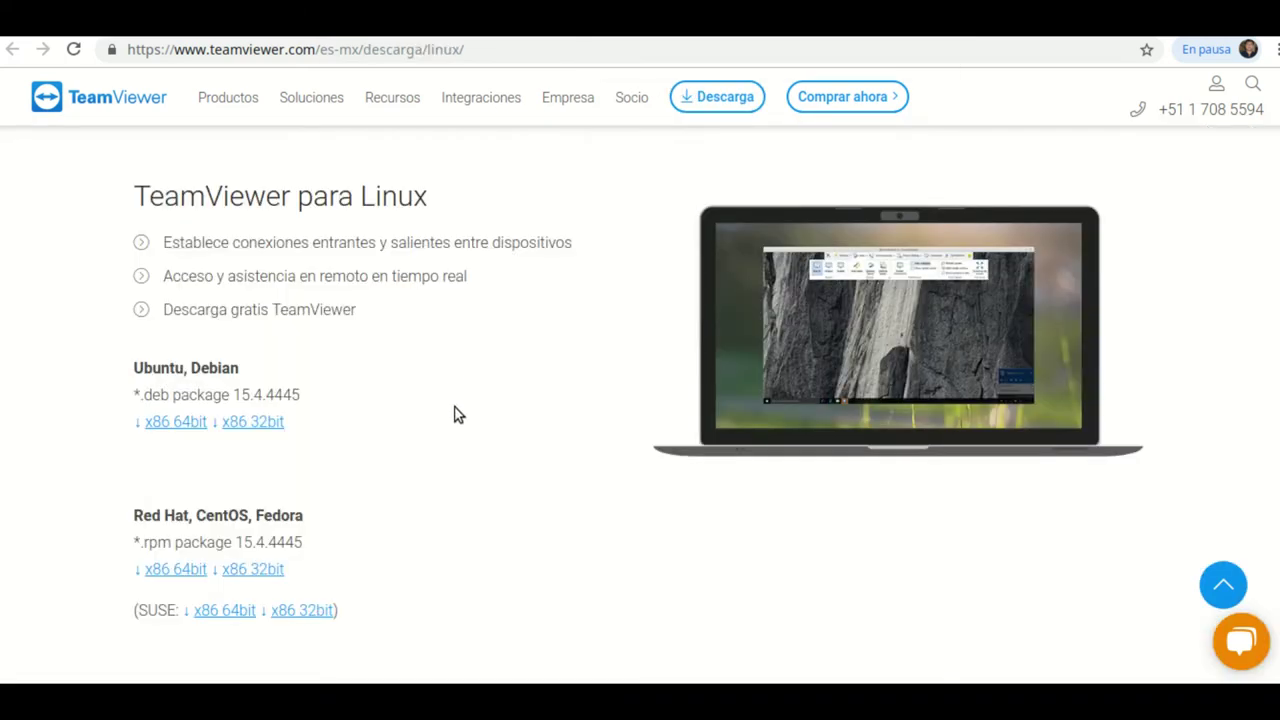
Go to the Windows download page and start the TeamViewer for Windows download.
scroll(455, 413, "up", 2)
scroll(455, 413, "up", 1)
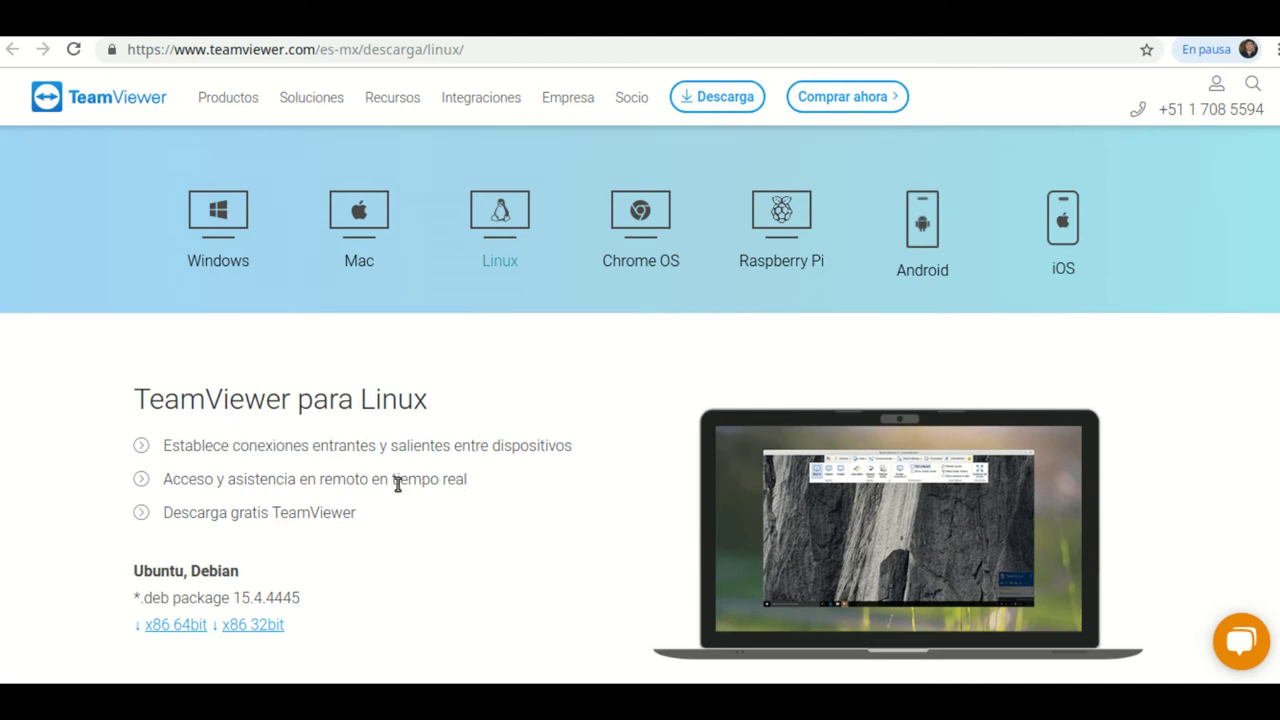
left_click(228, 234)
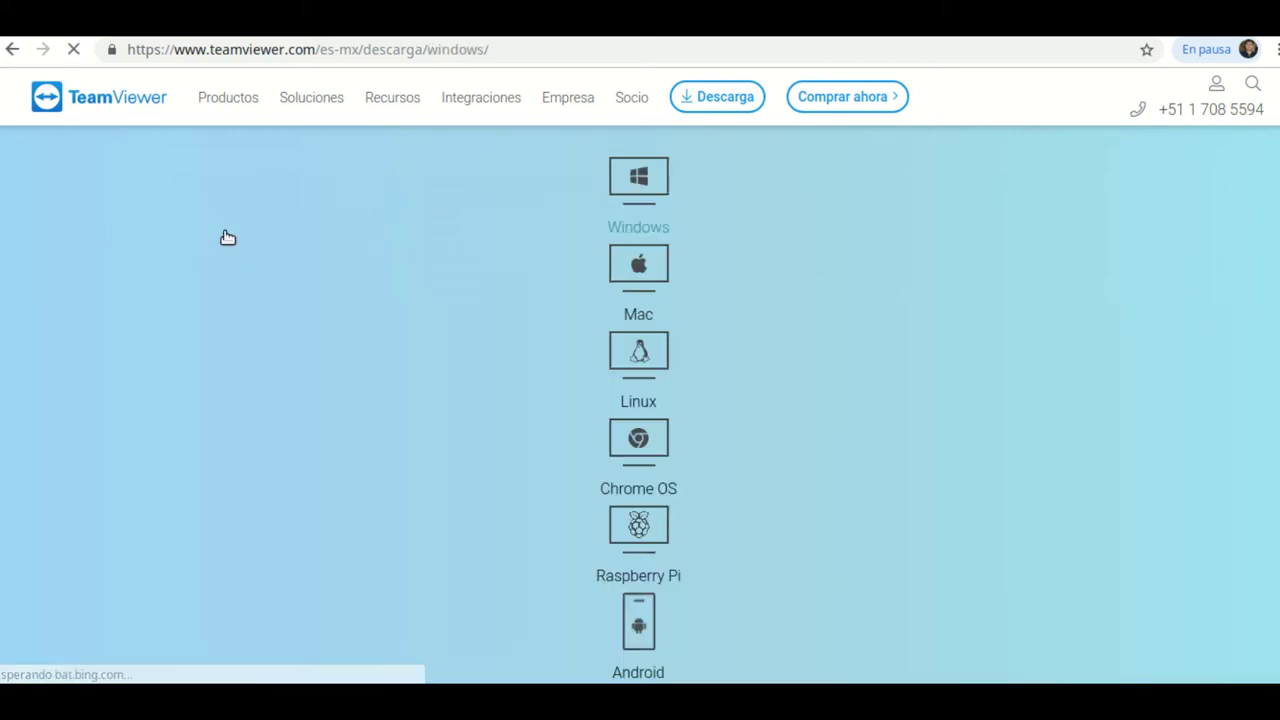
scroll(509, 409, "down", 2)
scroll(491, 395, "down", 1)
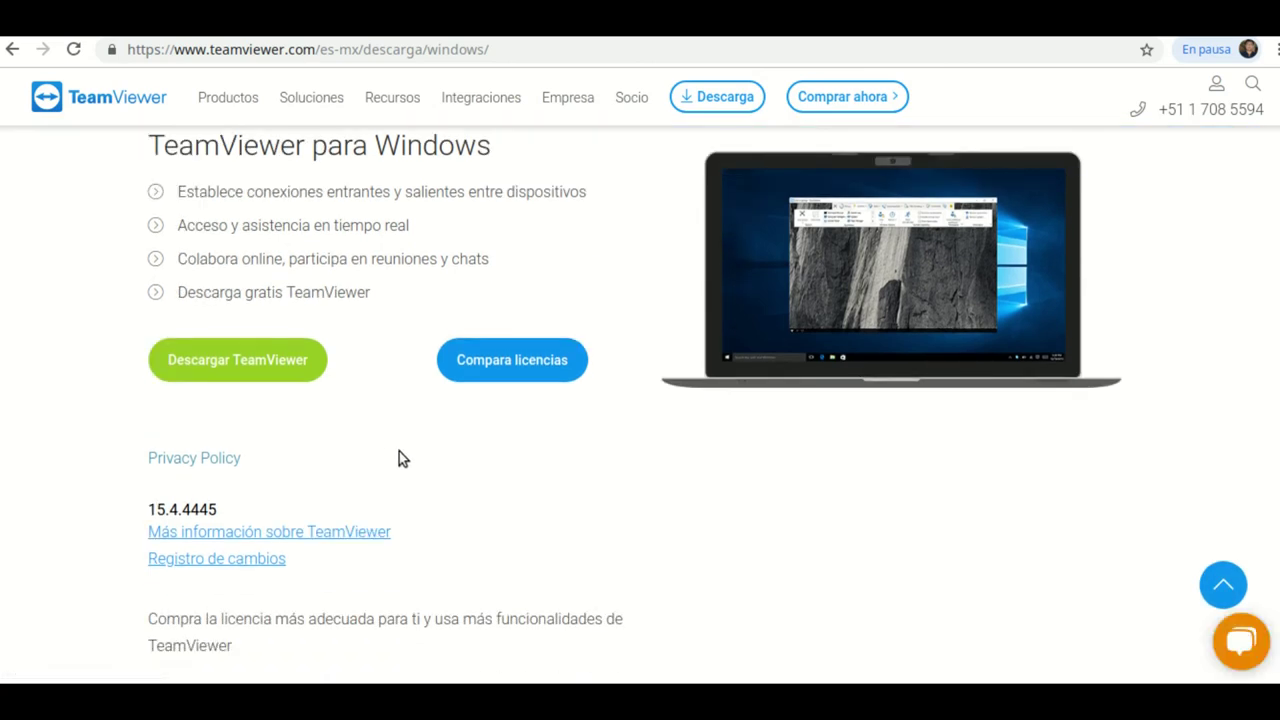
left_click(300, 345)
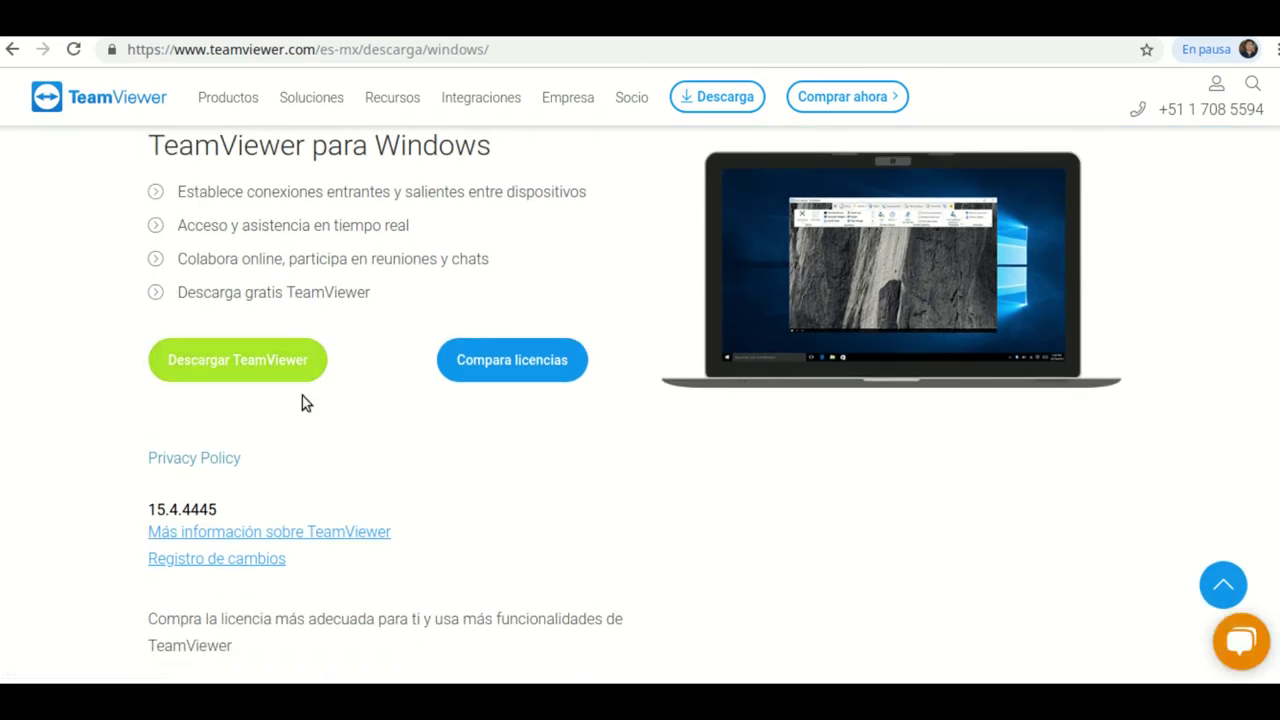
Close the promotional popup over the version 15.4.4445 download page.
scroll(305, 403, "up", 1)
left_click(253, 460)
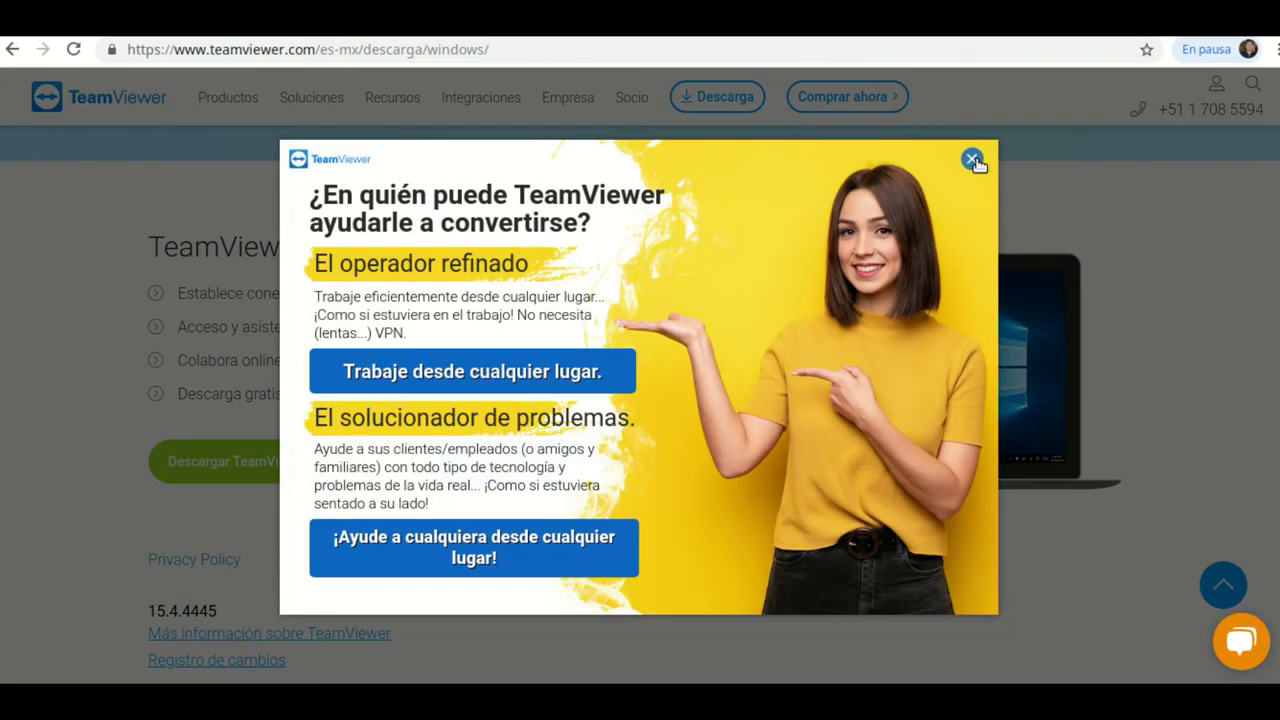
left_click(972, 160)
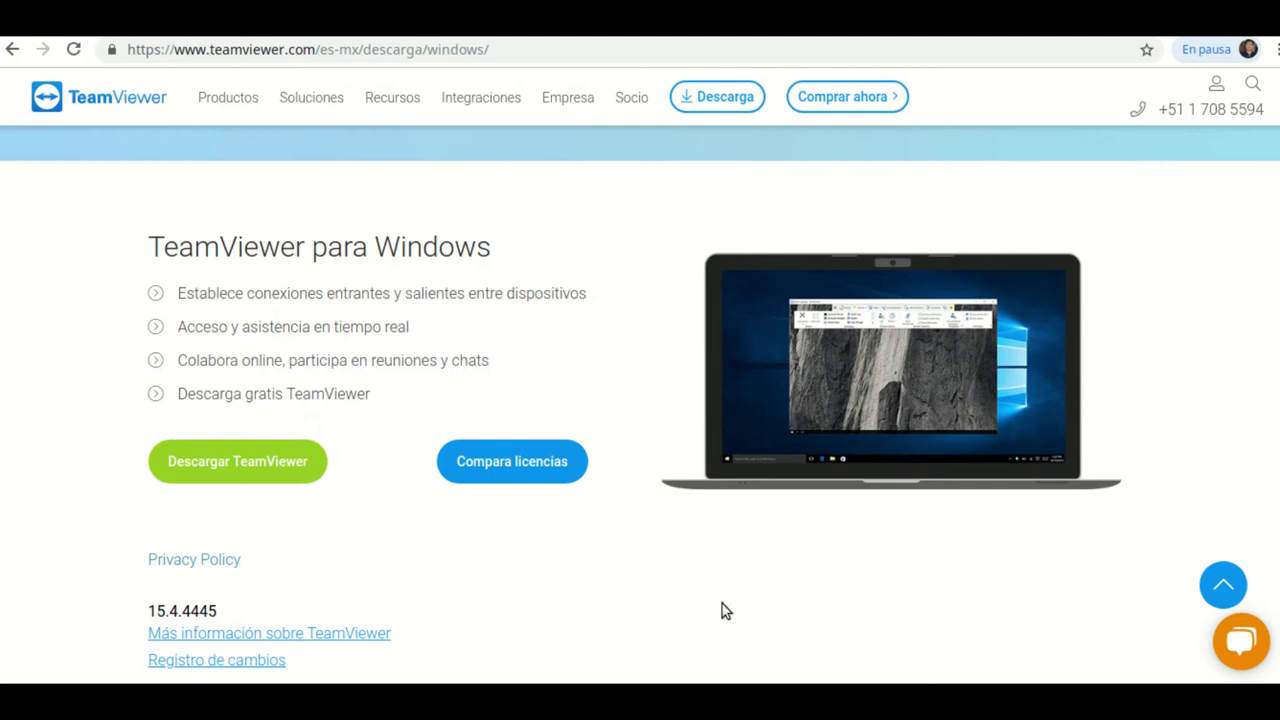
Show the TeamViewer main window from the tray and select this computer's ID and session password.
right_click(1080, 683)
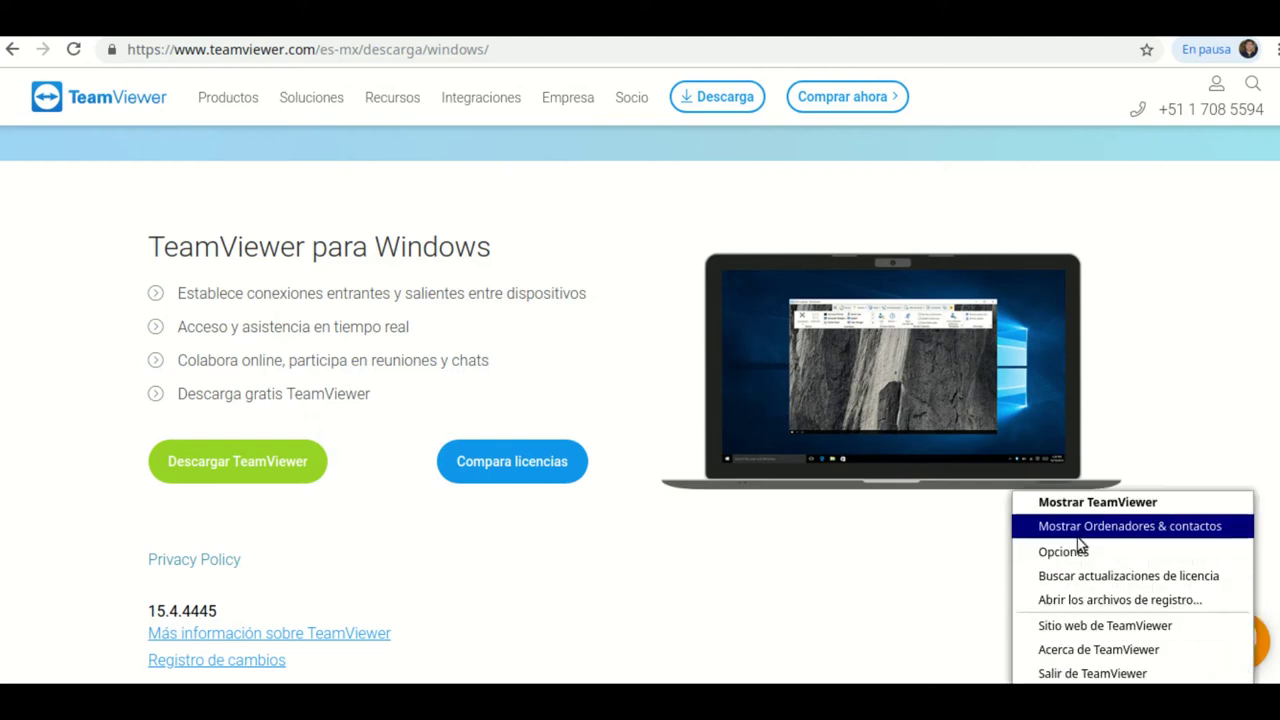
left_click(1076, 505)
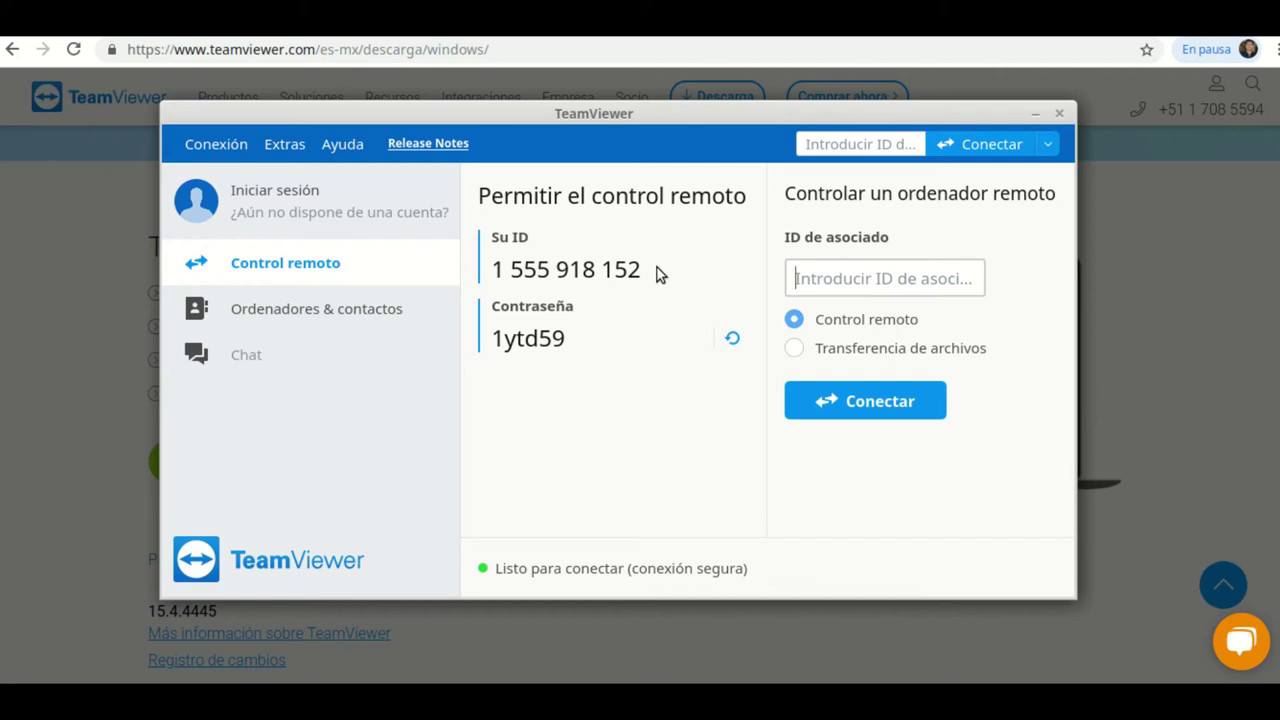
double_click(641, 276)
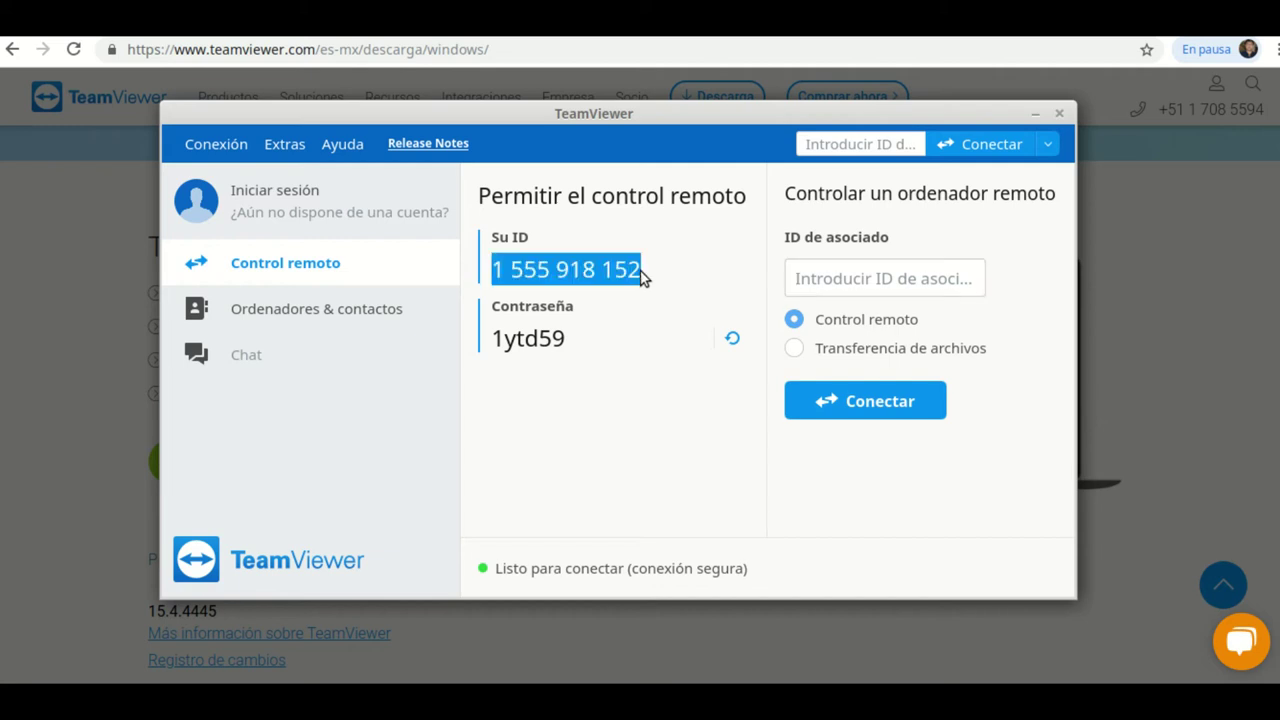
double_click(555, 348)
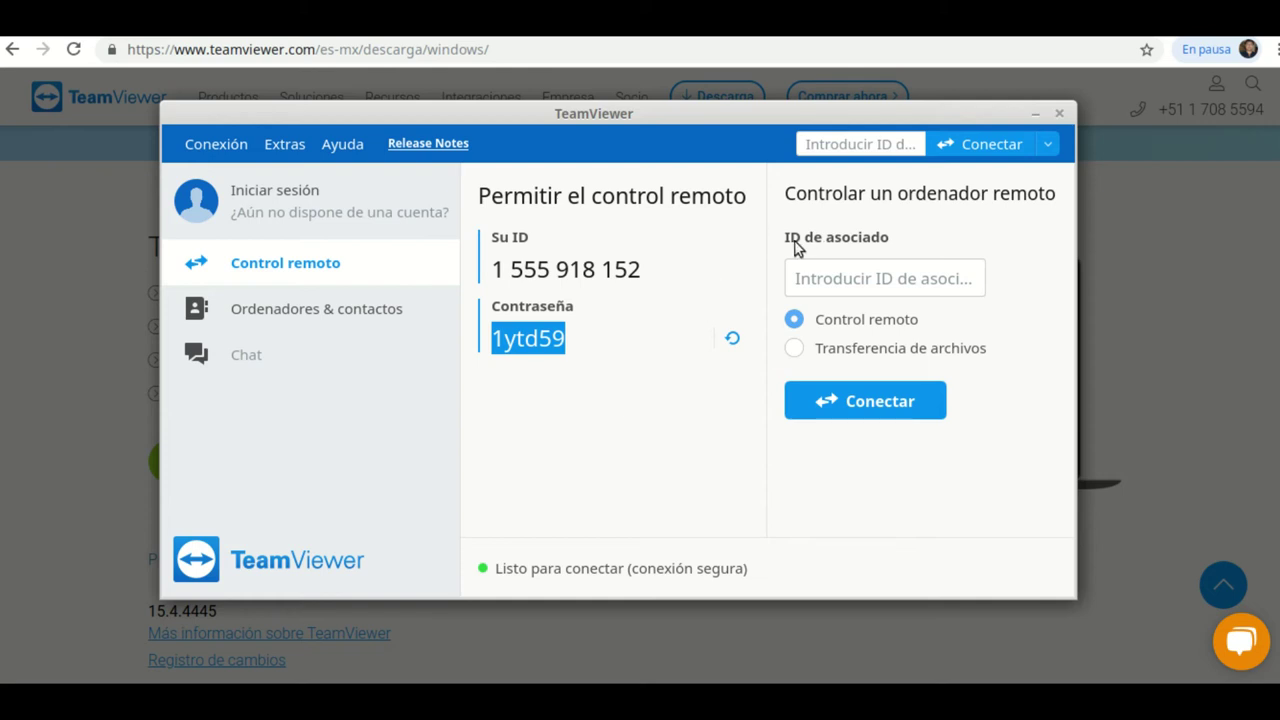
Reselect the session password, then minimize Chrome to reveal the desktop behind TeamViewer.
left_click(818, 265)
left_click(901, 279)
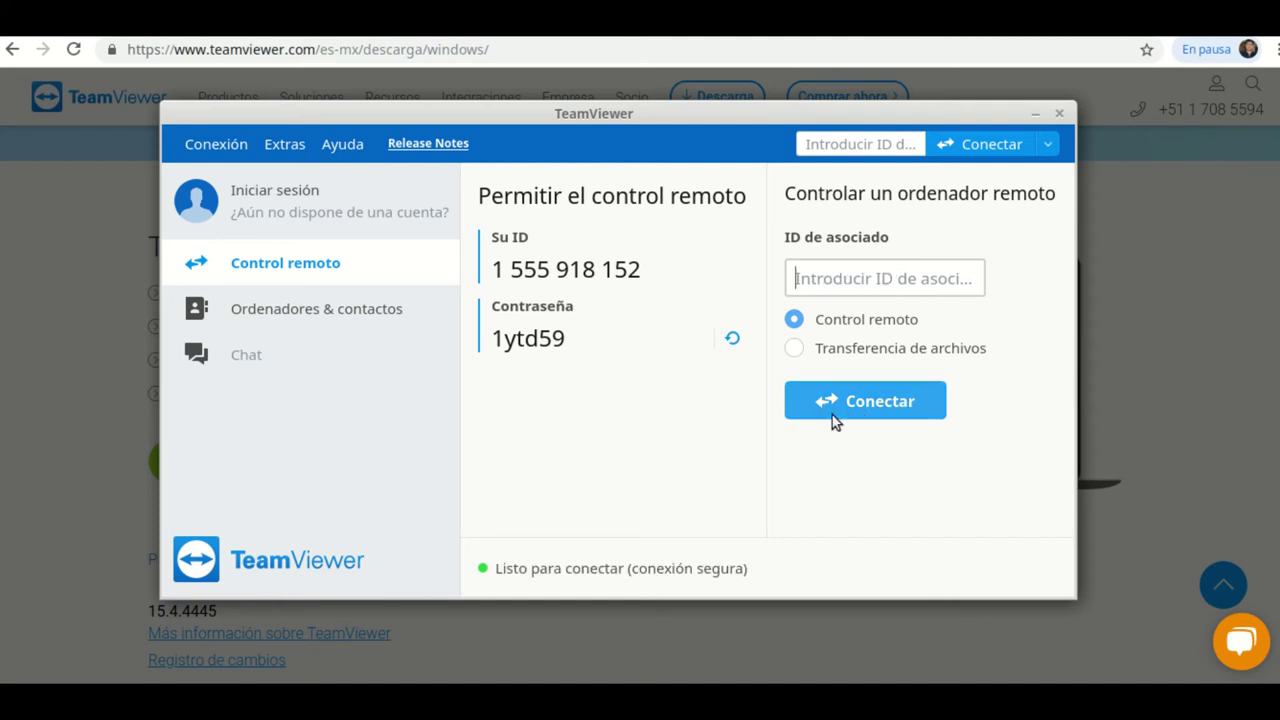
double_click(556, 344)
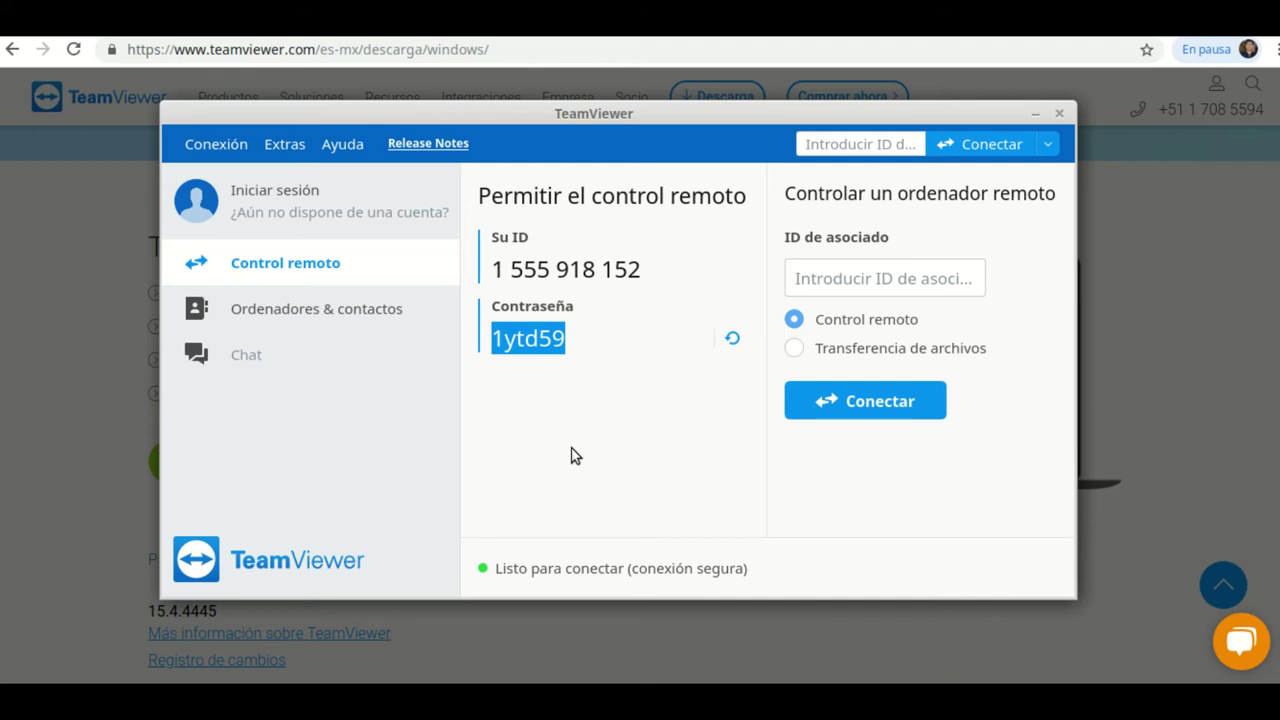
left_click(978, 680)
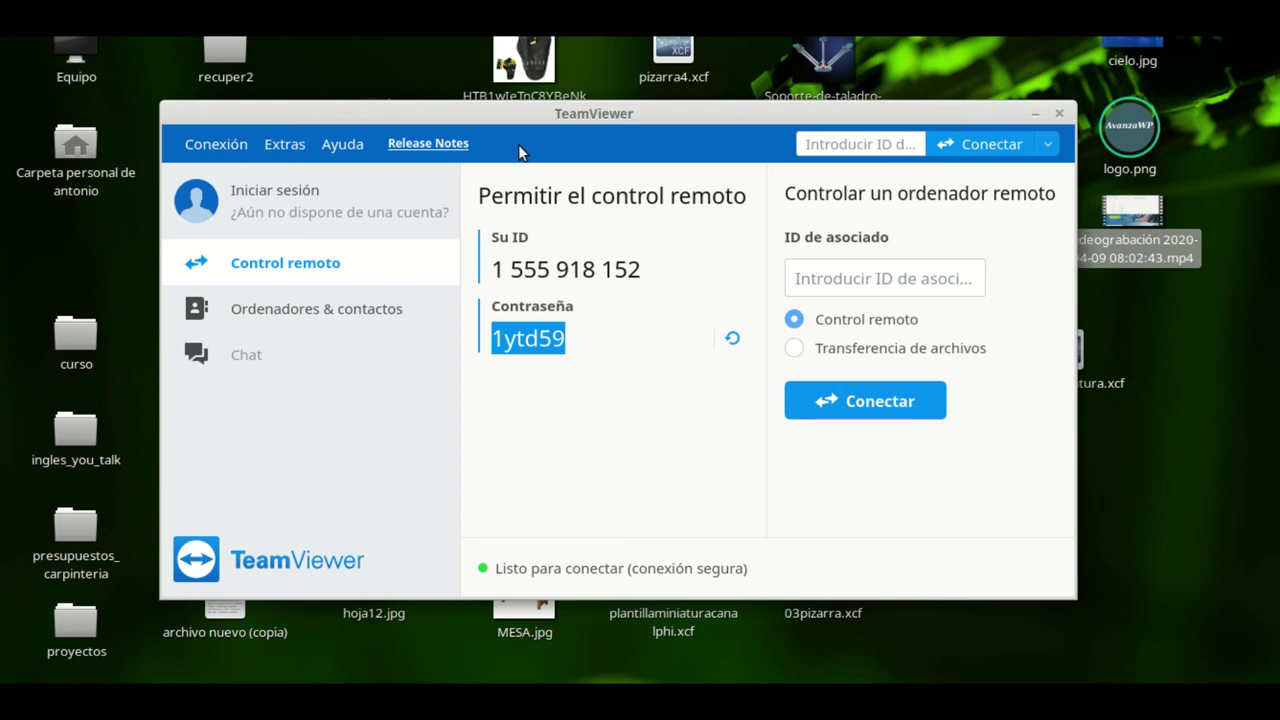
Enter the partner's TeamViewer ID in ID de asociado and connect to reach the password prompt.
left_click(850, 278)
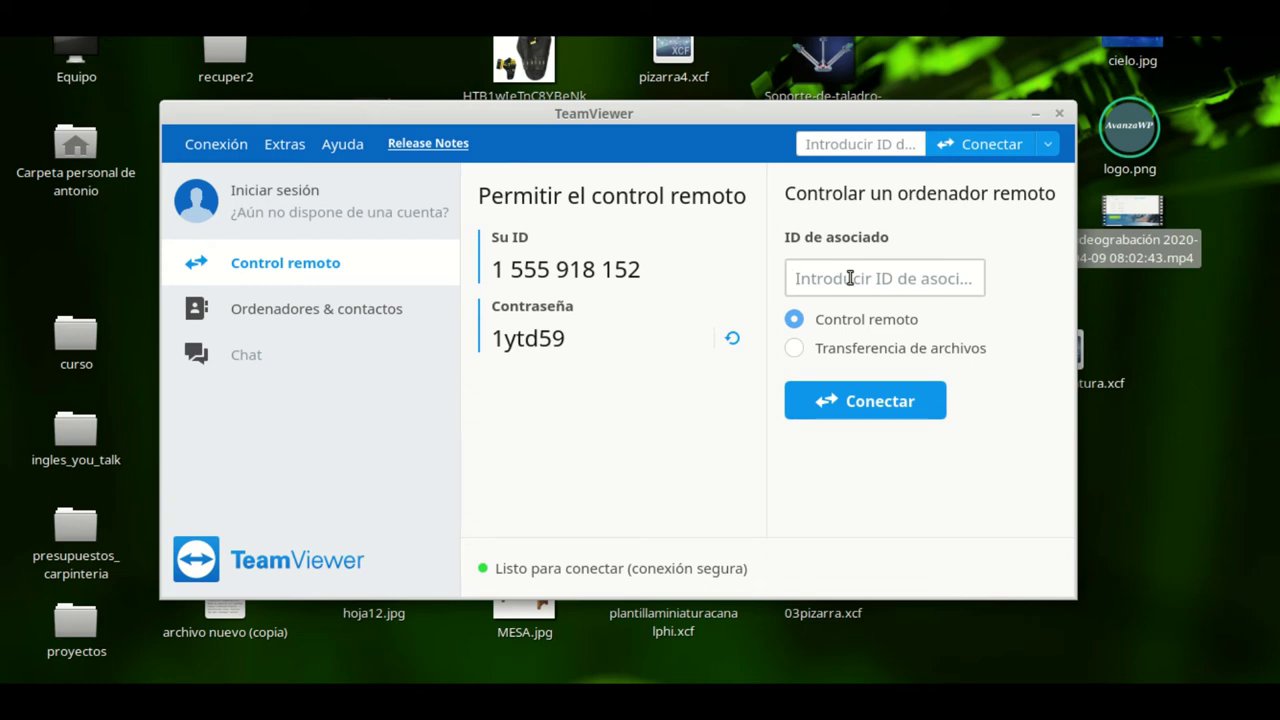
type("38")
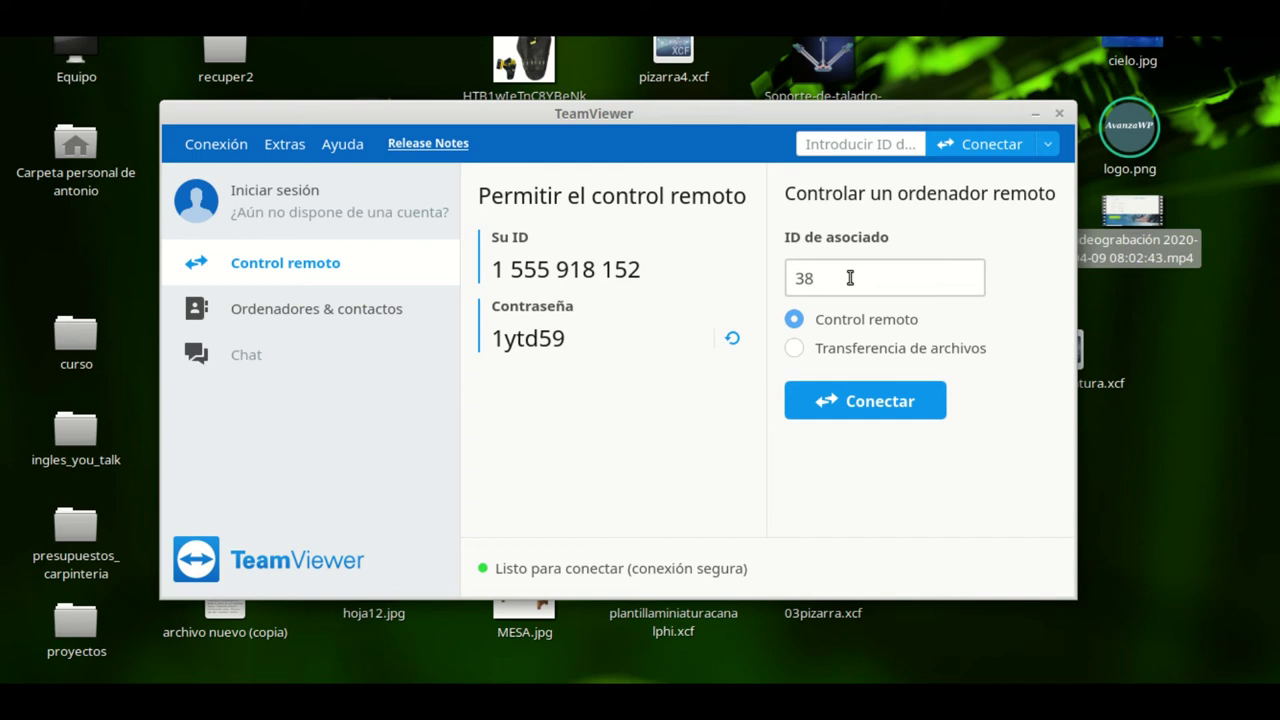
type("3756447")
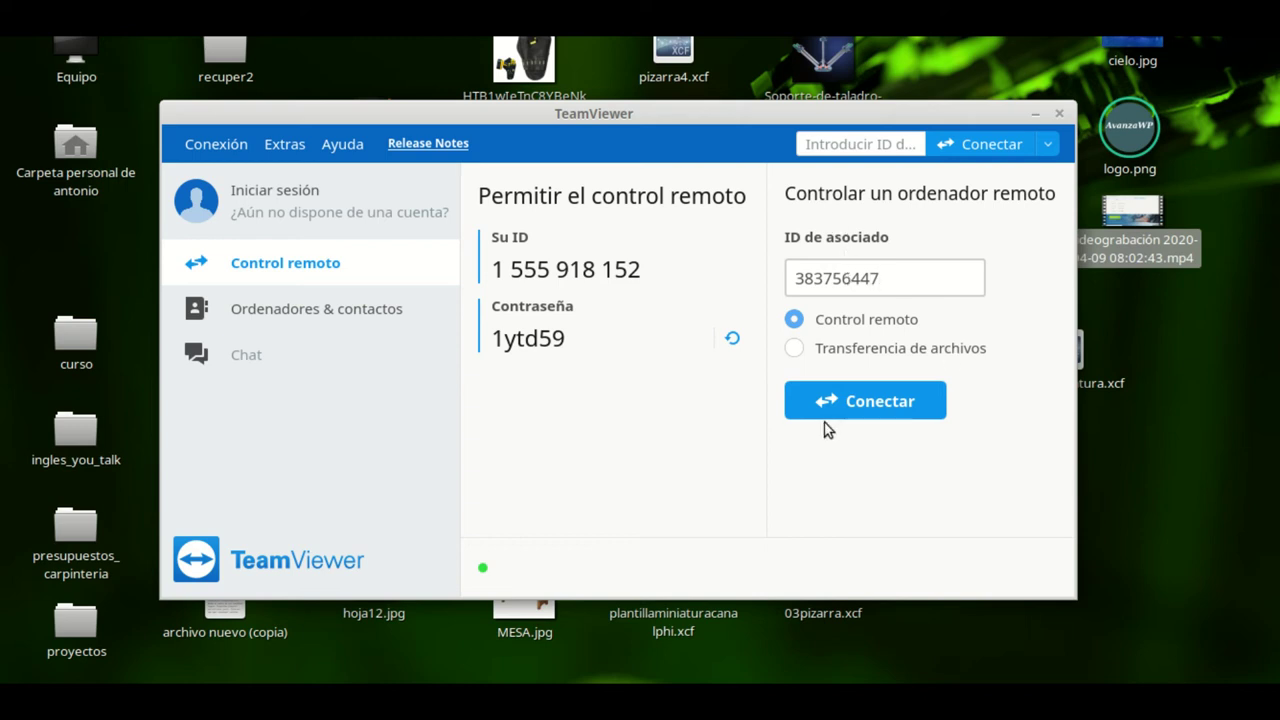
left_click(874, 399)
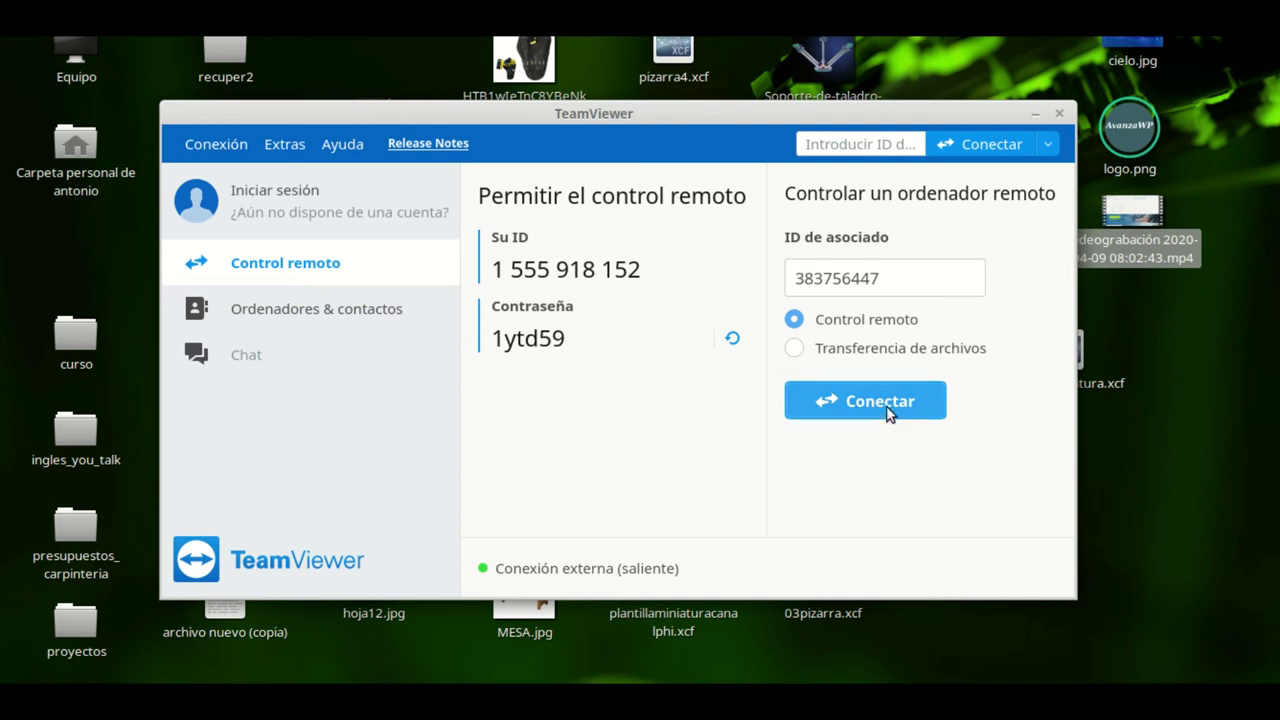
left_click(887, 412)
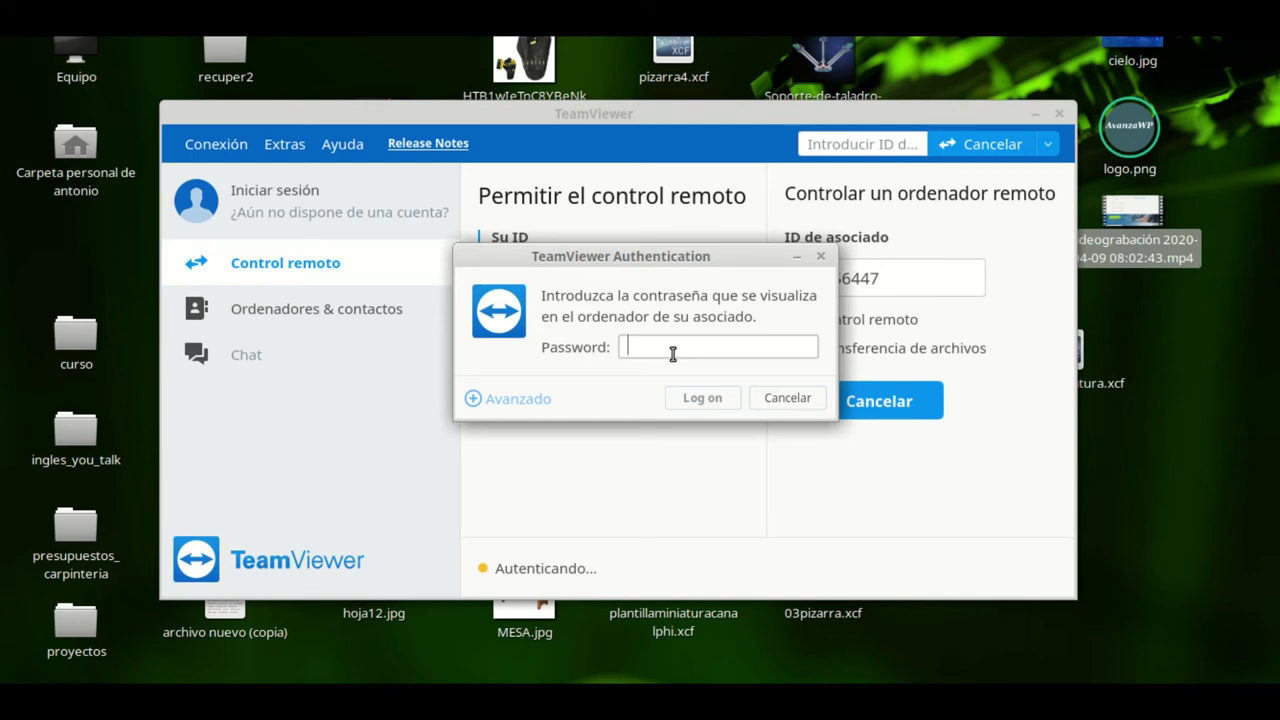
Log on with the partner's password to take control of the remote Windows desktop.
type("••••••")
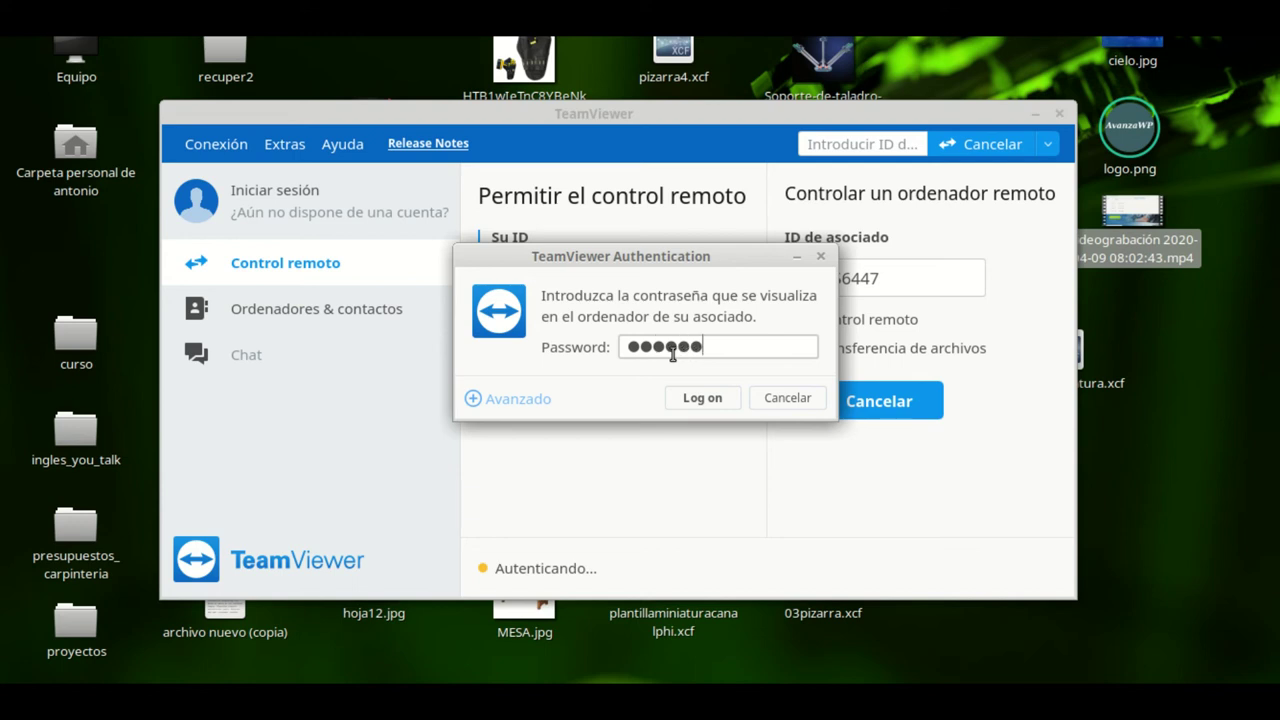
left_click(701, 400)
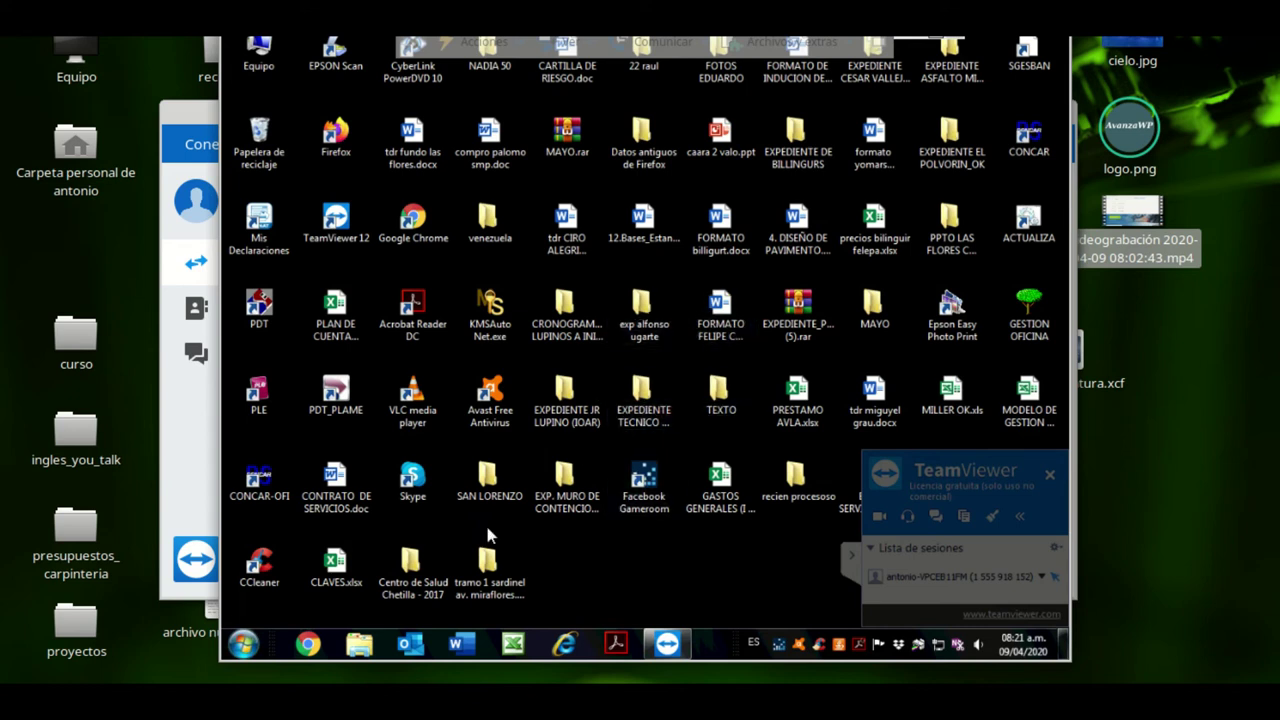
left_click(488, 572)
left_click(712, 366)
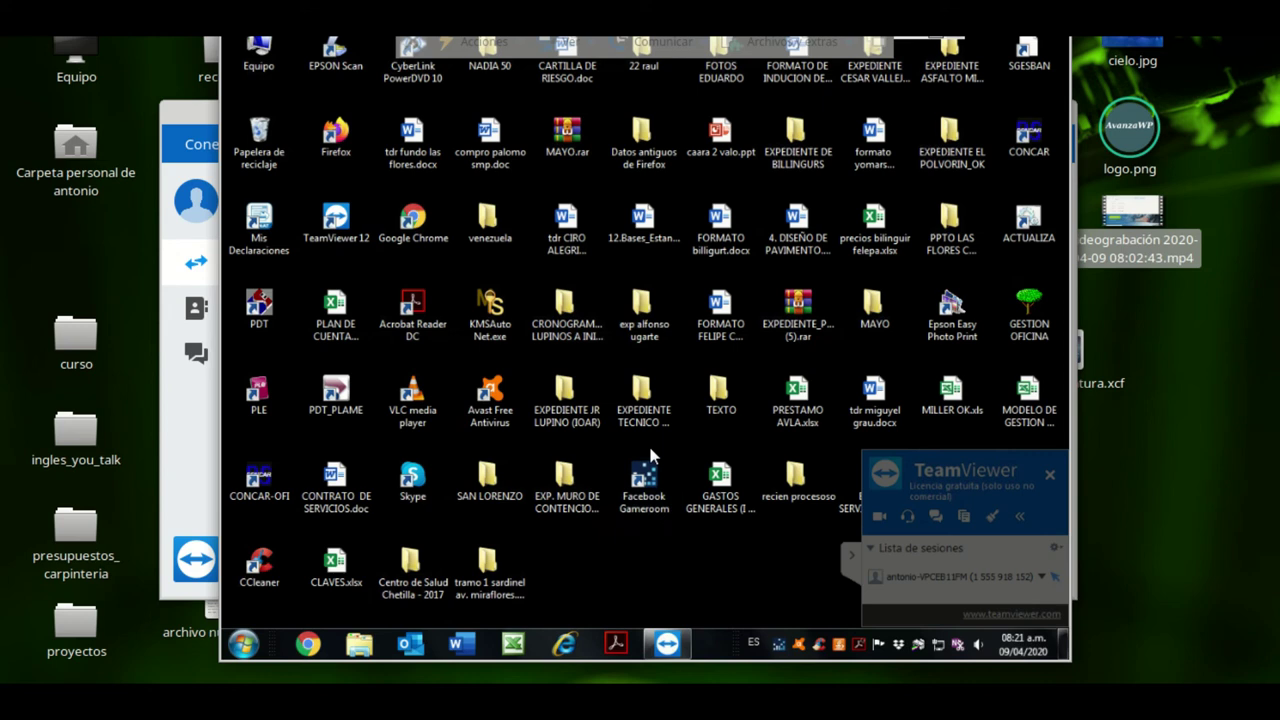
left_click(1028, 335)
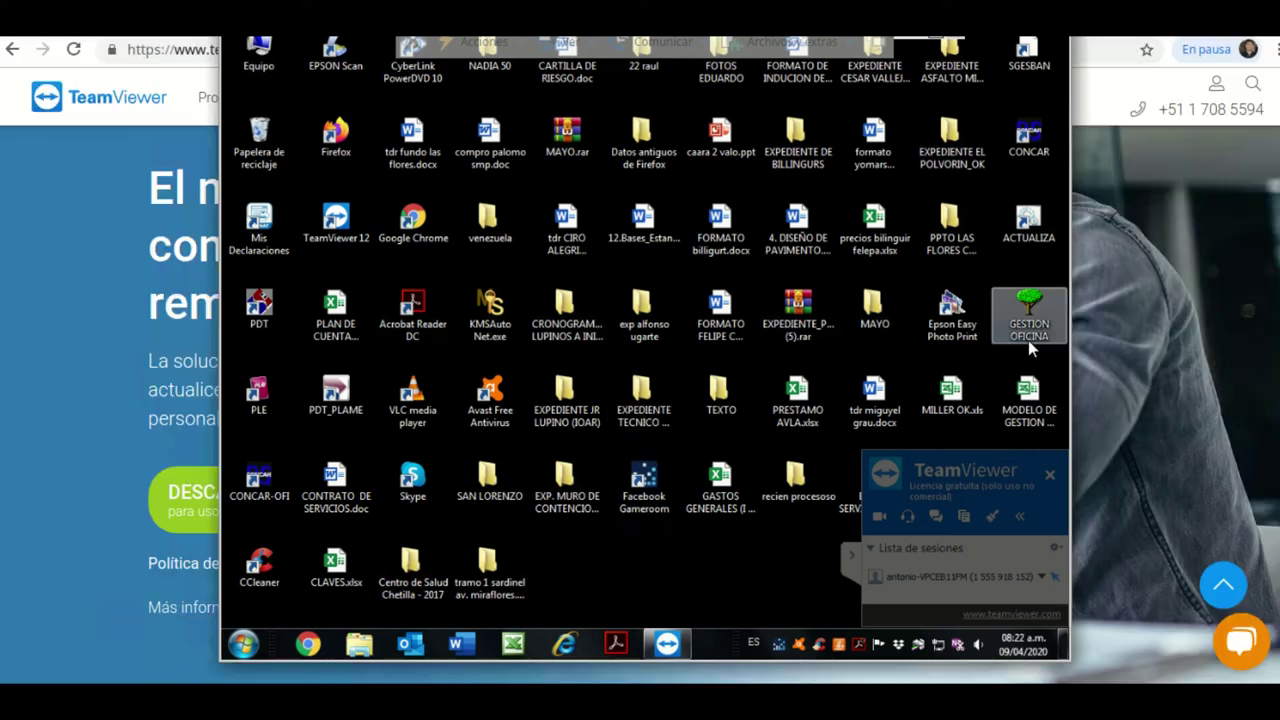
left_click(829, 350)
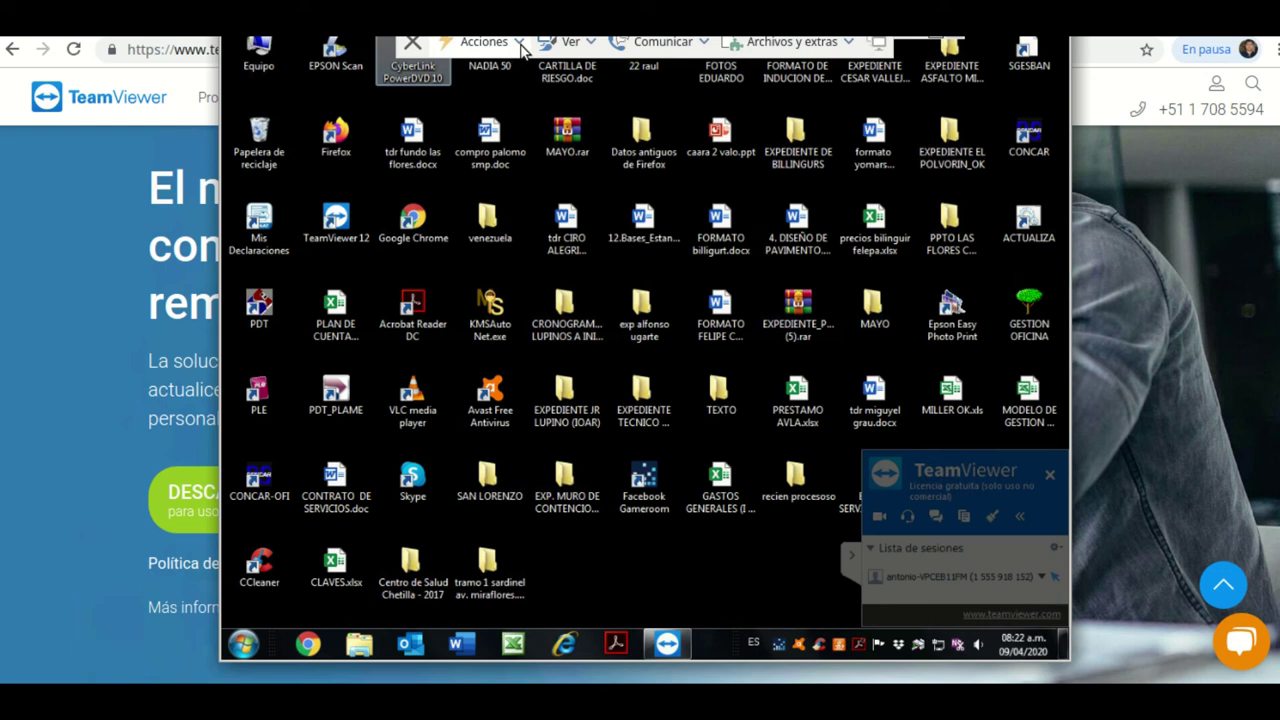
Browse the Acciones and Ver ribbons, view the screen resolution list, then reach Comunicar.
left_click(520, 45)
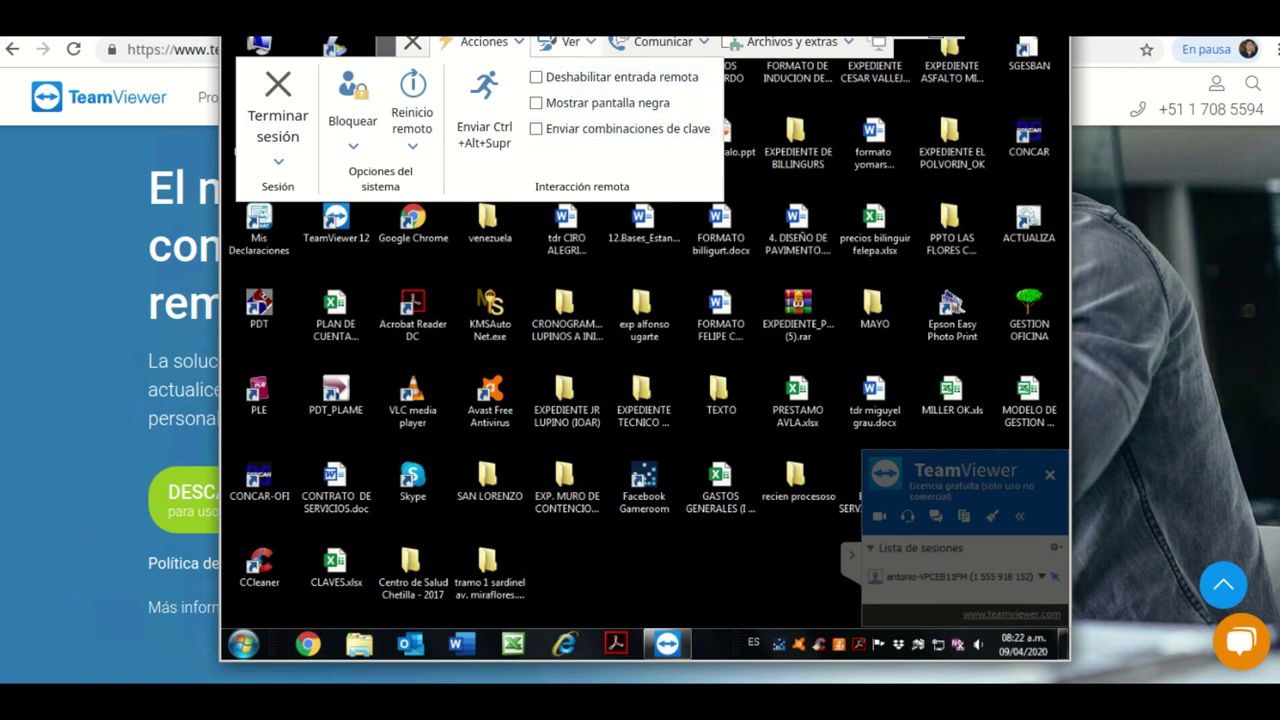
left_click(596, 42)
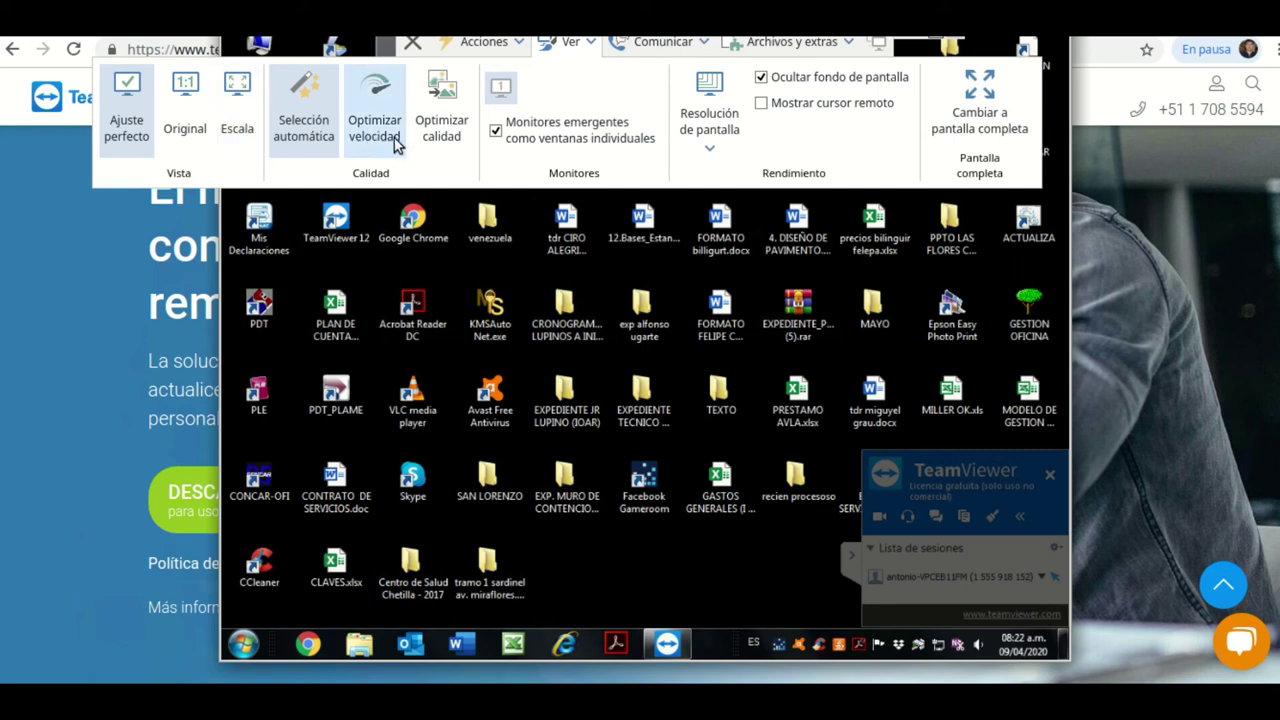
left_click(711, 150)
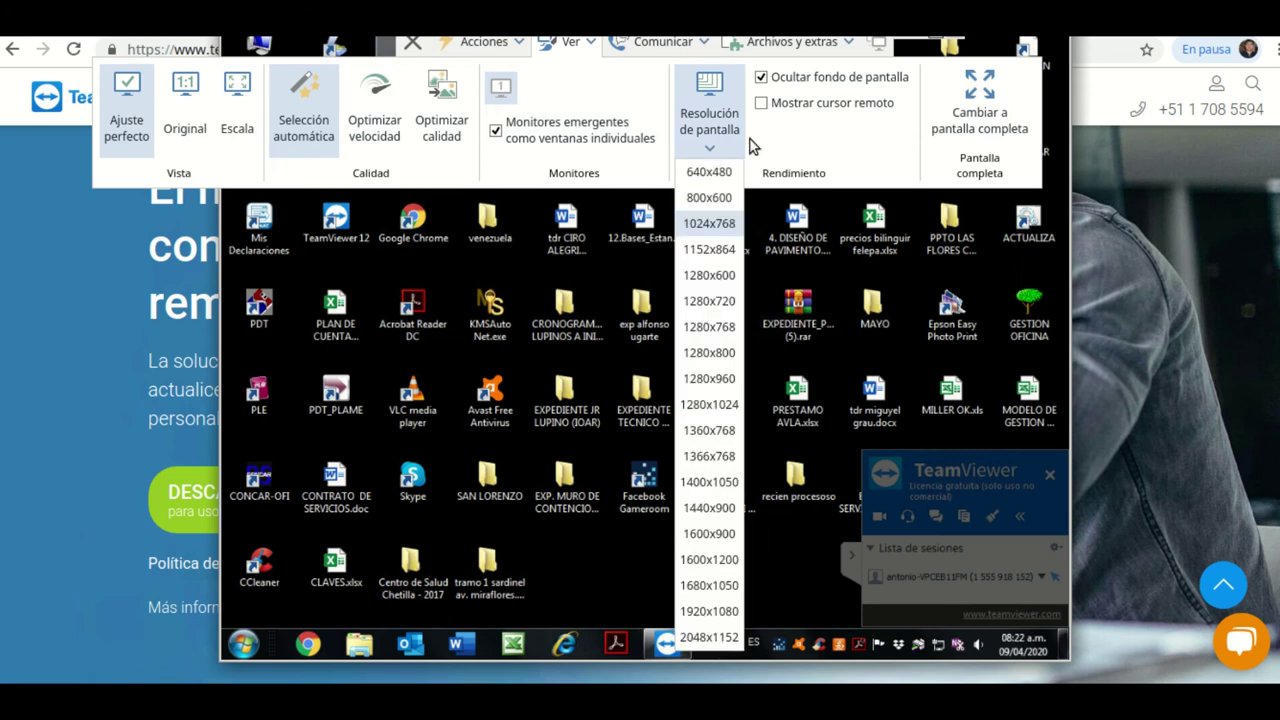
left_click(705, 45)
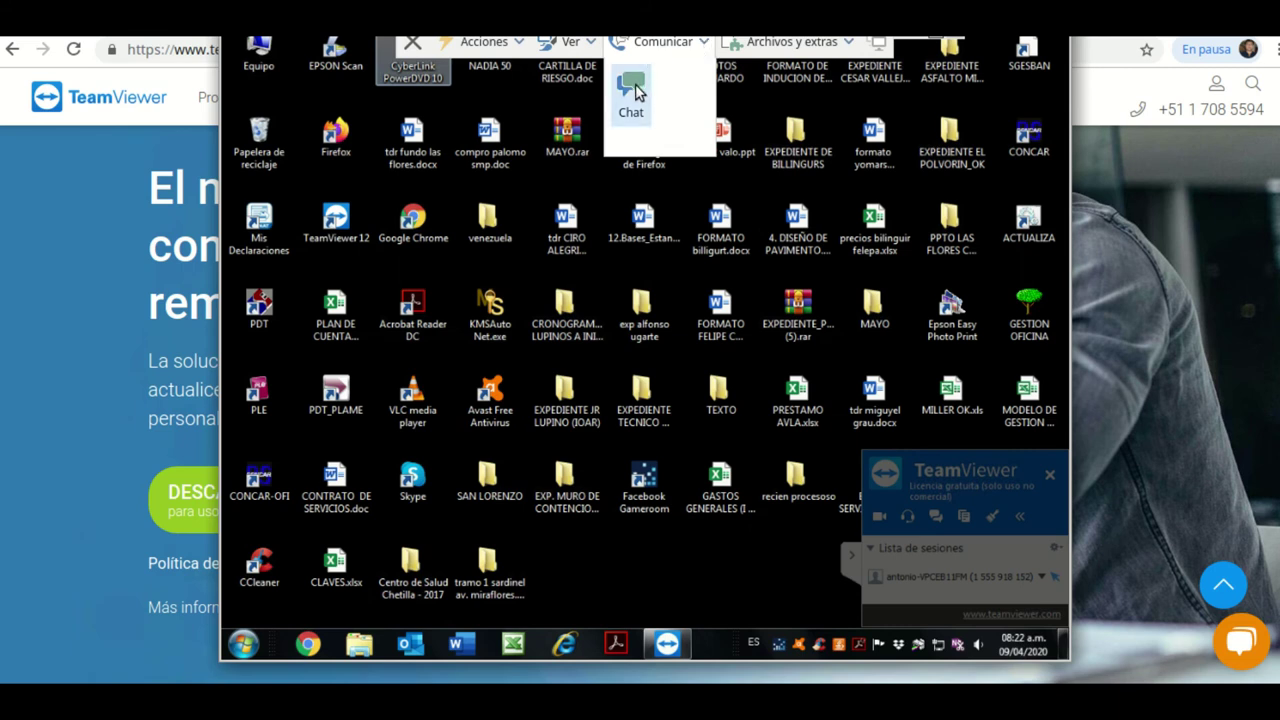
Send 'Hola' through the session chat and close the chat window.
left_click(633, 92)
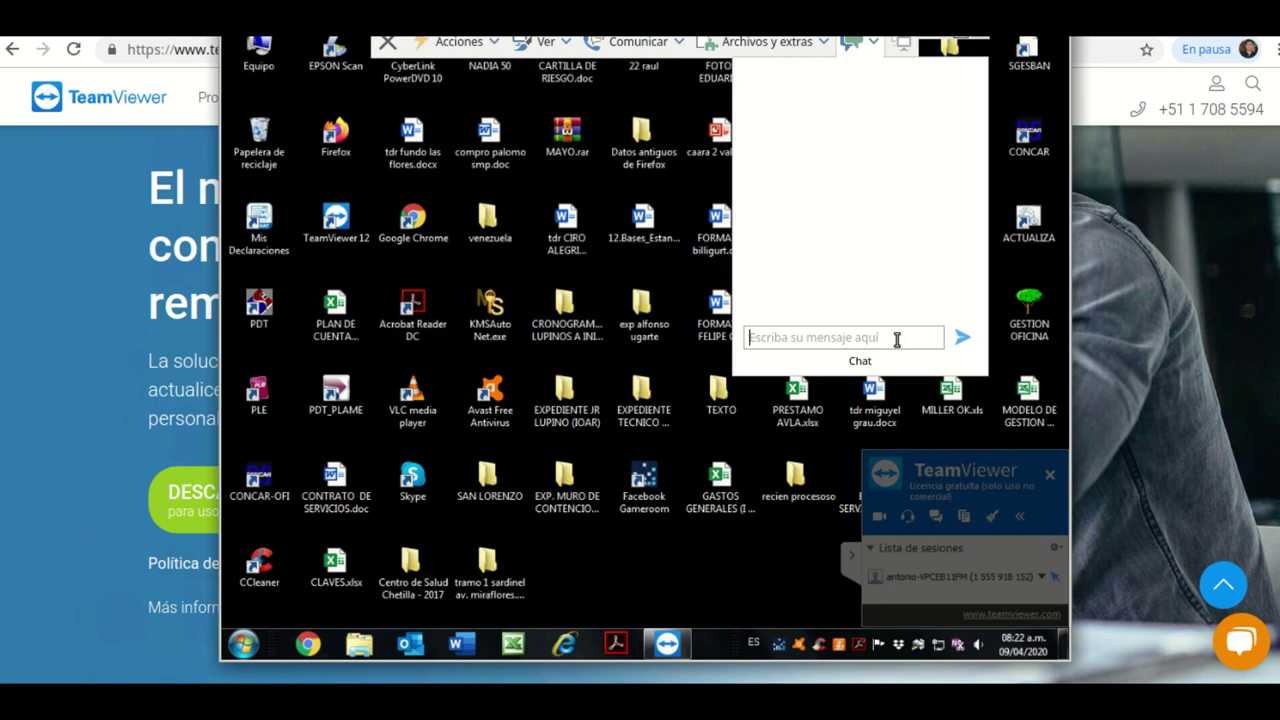
type("Hola")
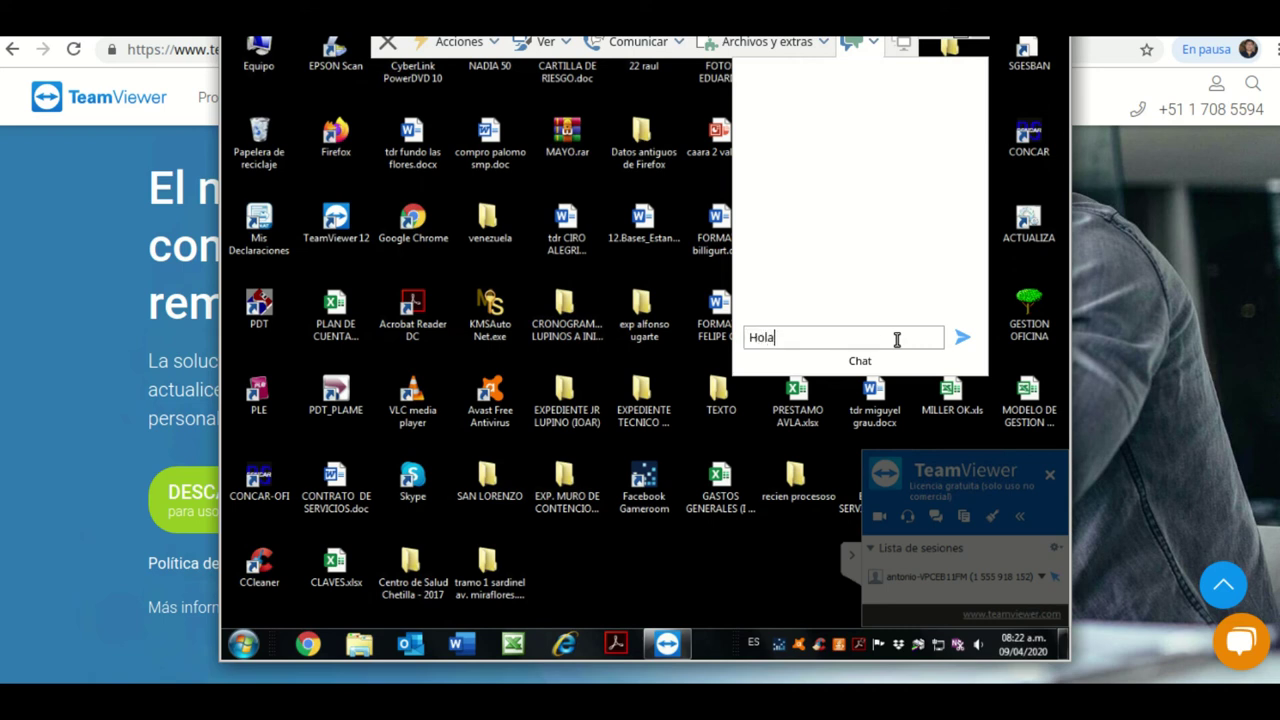
key("Return")
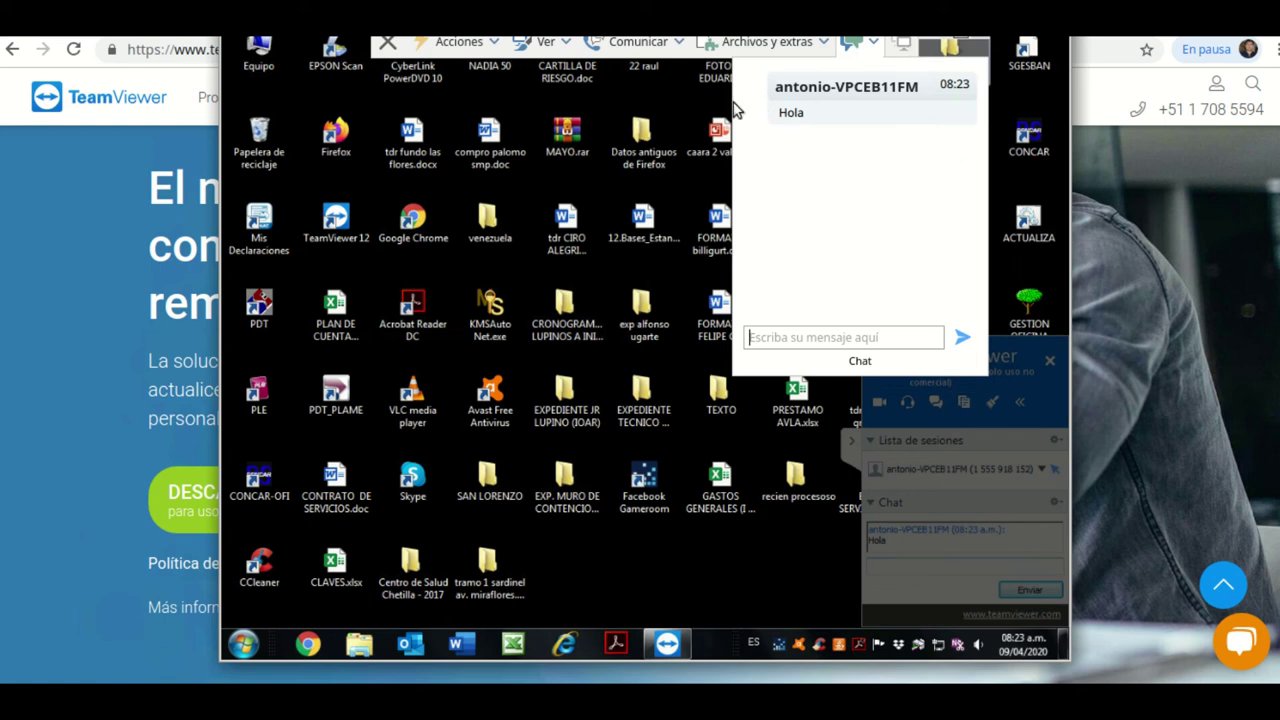
left_click(675, 101)
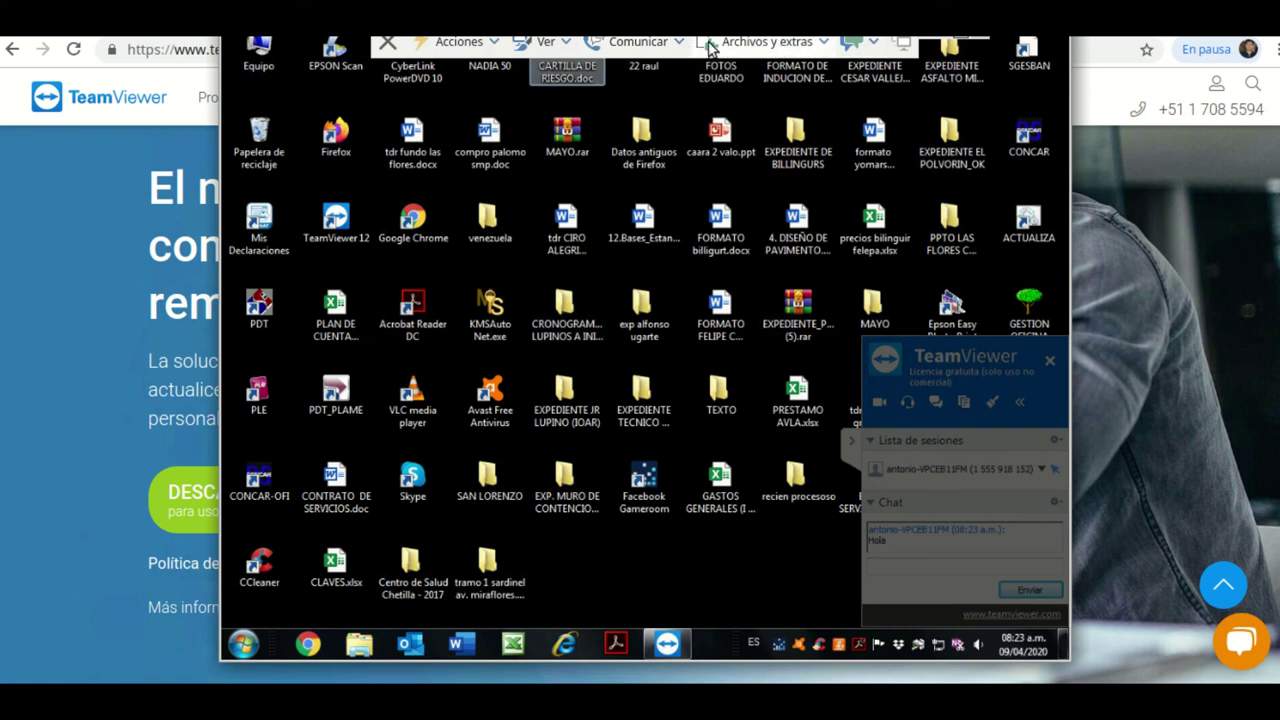
Launch Chrome from the remote taskbar so it loads google.com.pe on the partner's computer.
left_click(828, 44)
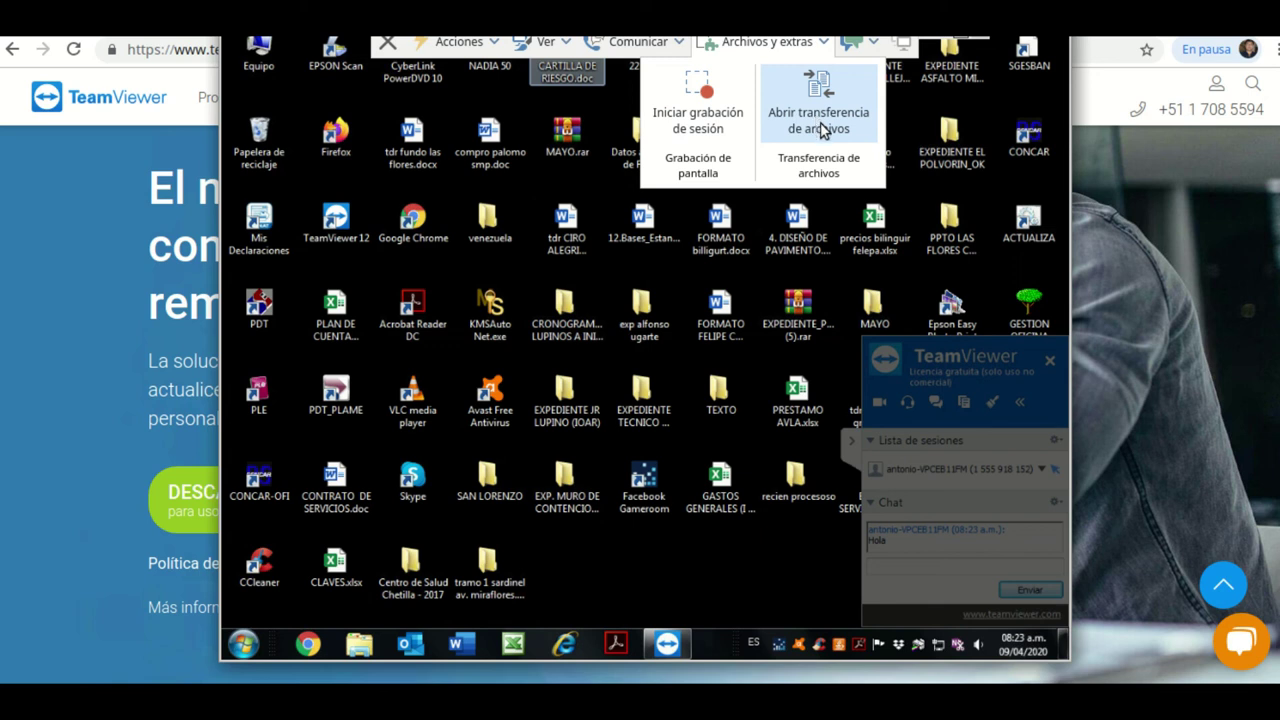
left_click(1046, 94)
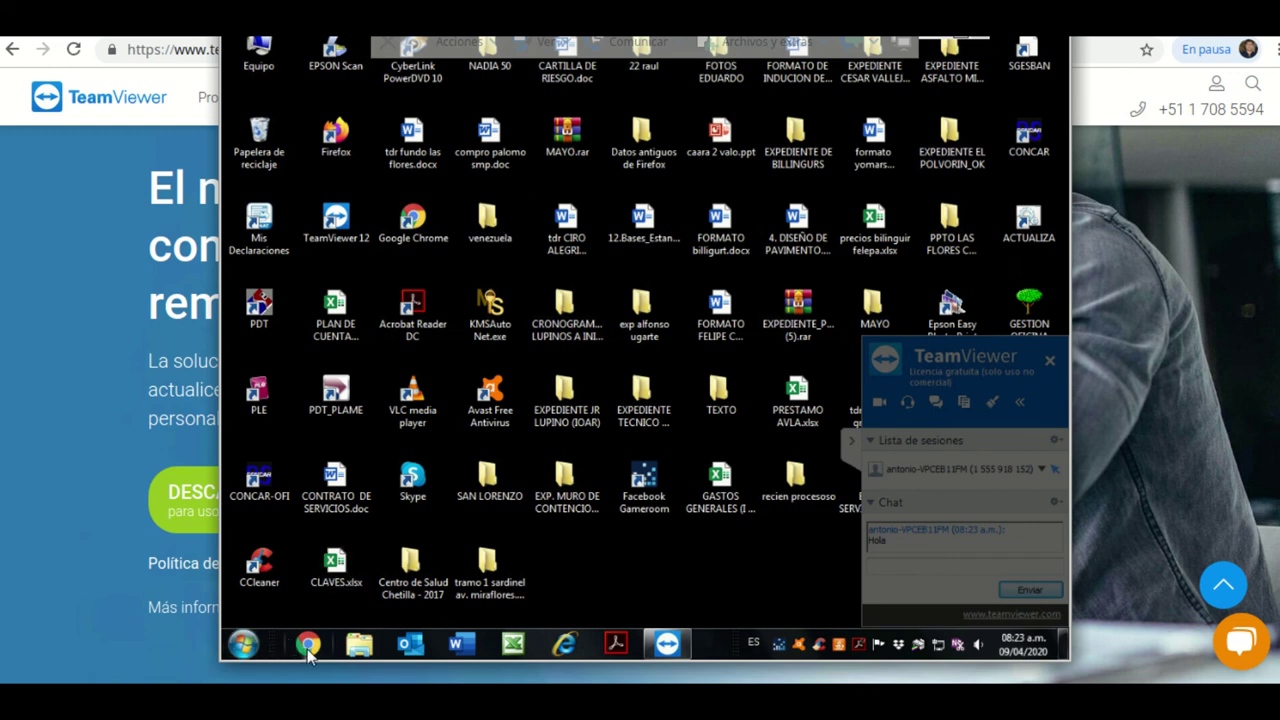
left_click(310, 645)
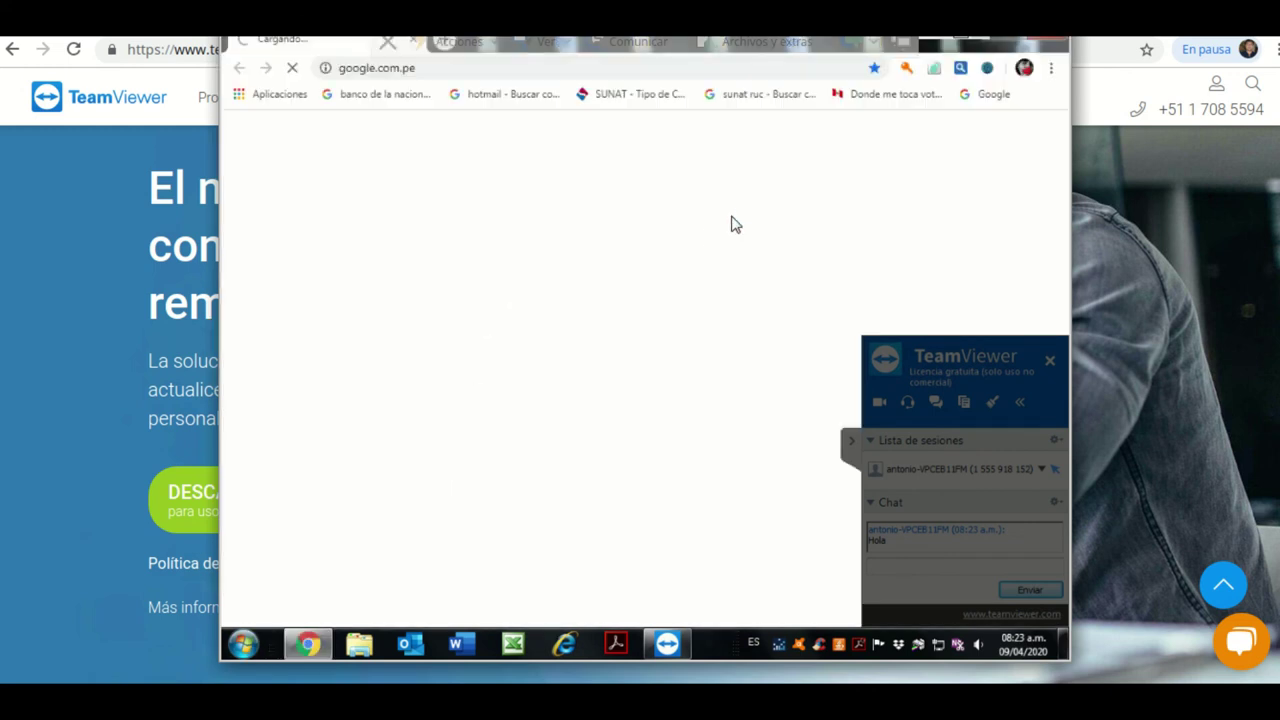